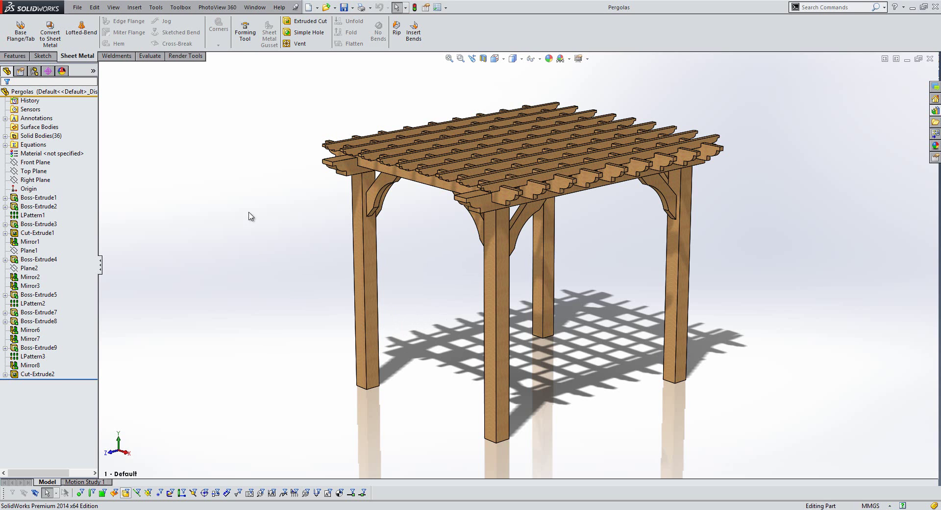
Start a Save As of Pergolas with Portable Network Graphics (*.png) as the file type
click(76, 7)
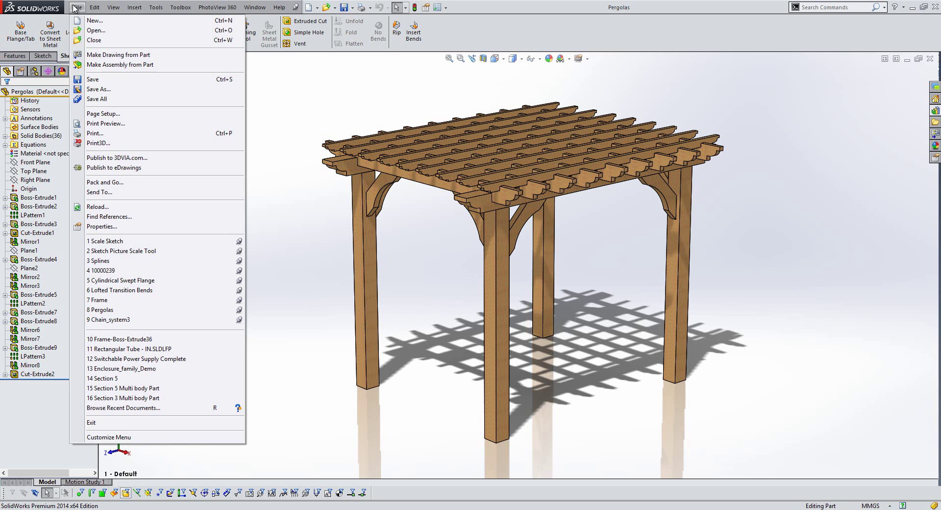
click(118, 90)
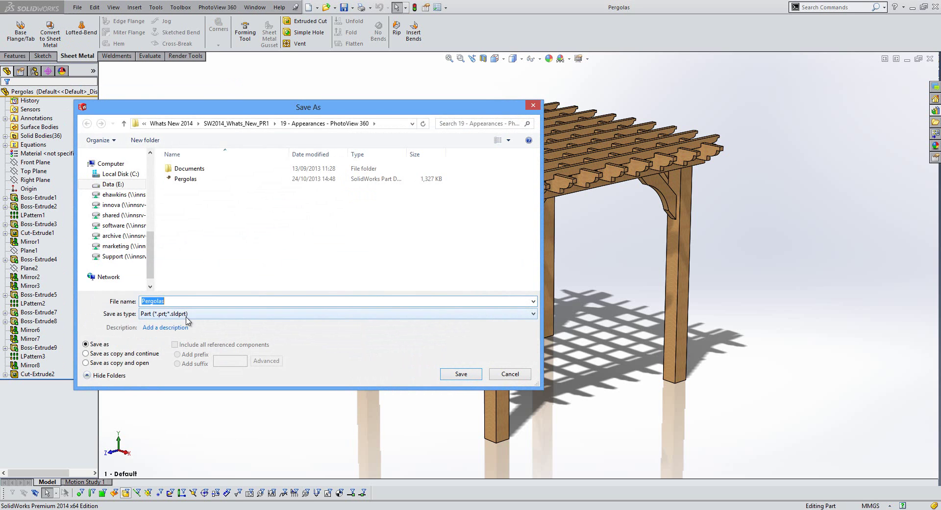
click(187, 315)
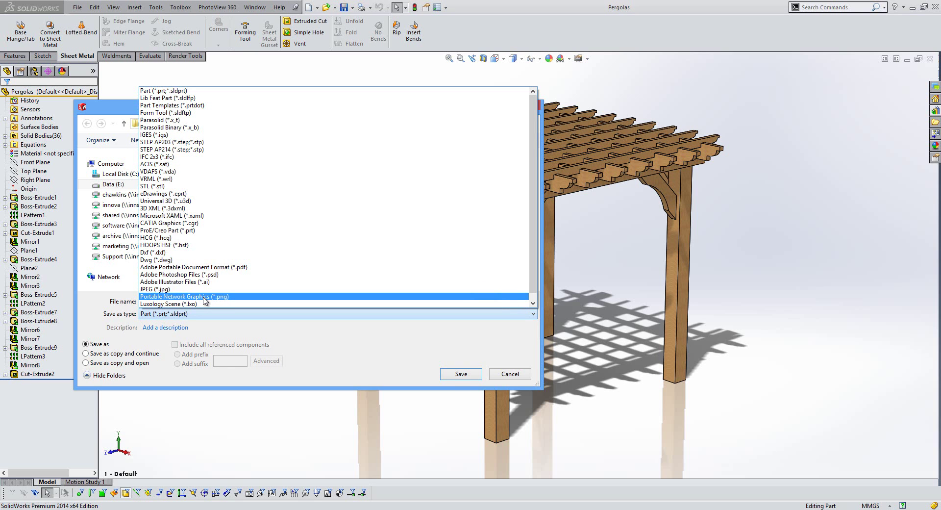
click(205, 297)
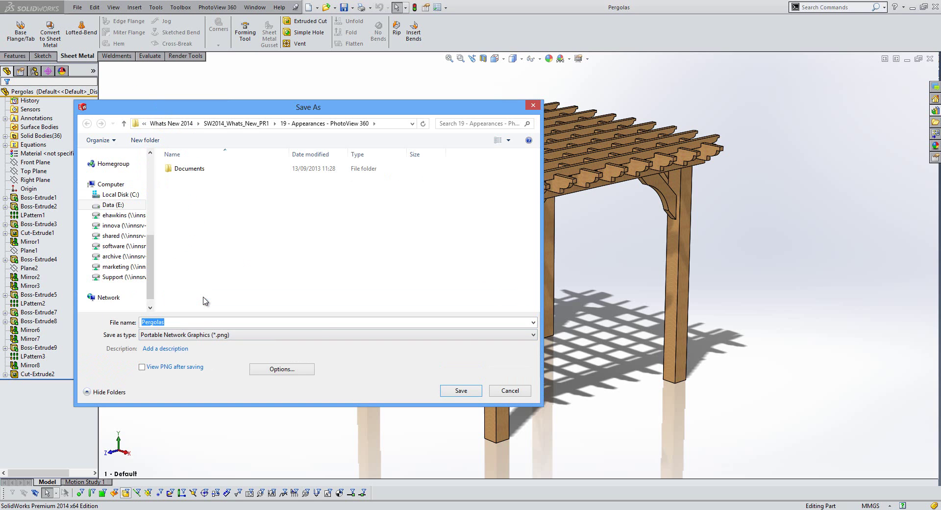
Save Pergolas as a PNG at 400 DPI with the background removed
click(278, 368)
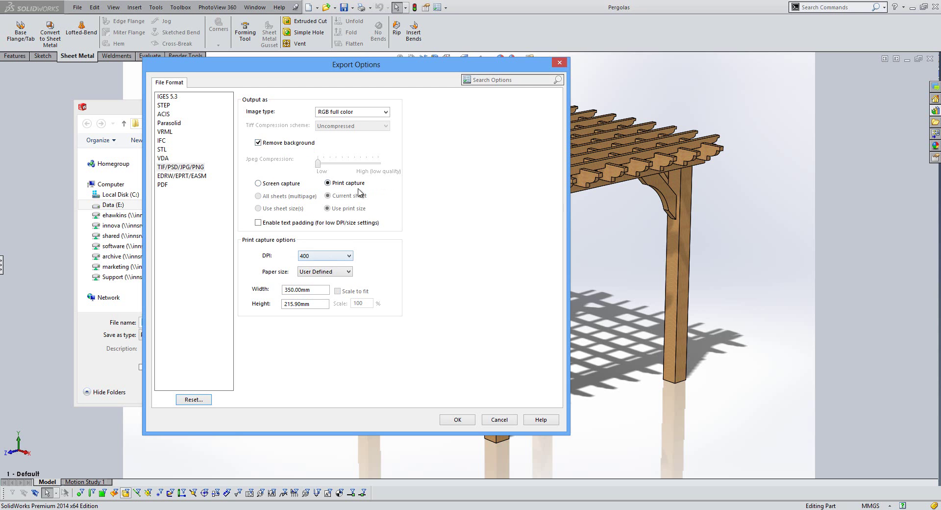
click(328, 261)
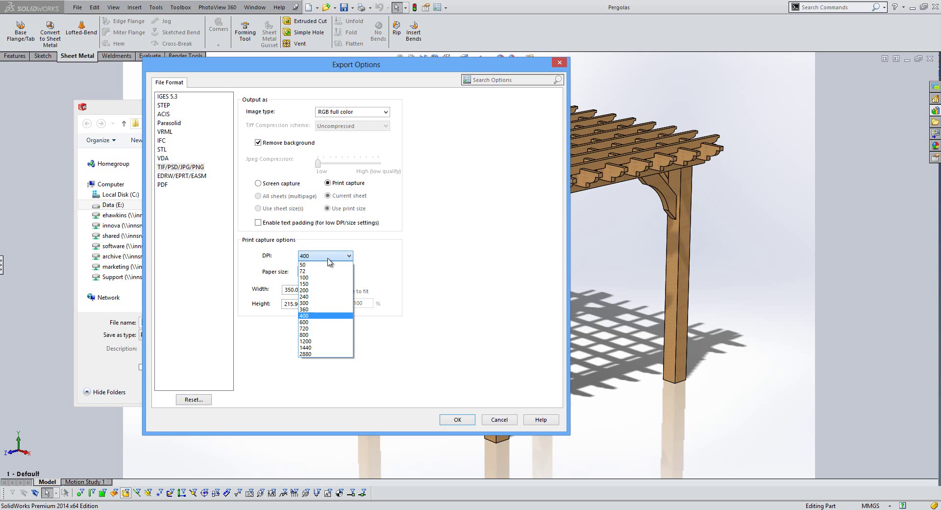
click(325, 316)
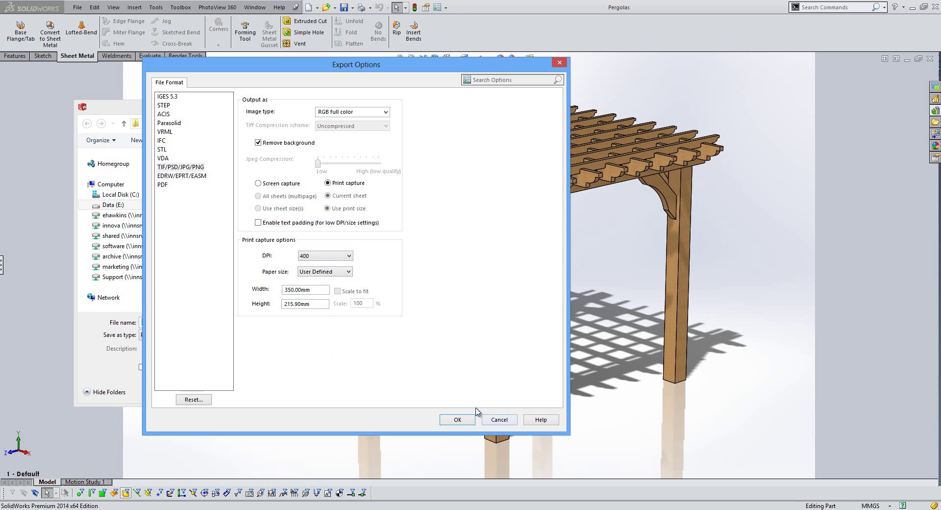
click(458, 419)
click(520, 392)
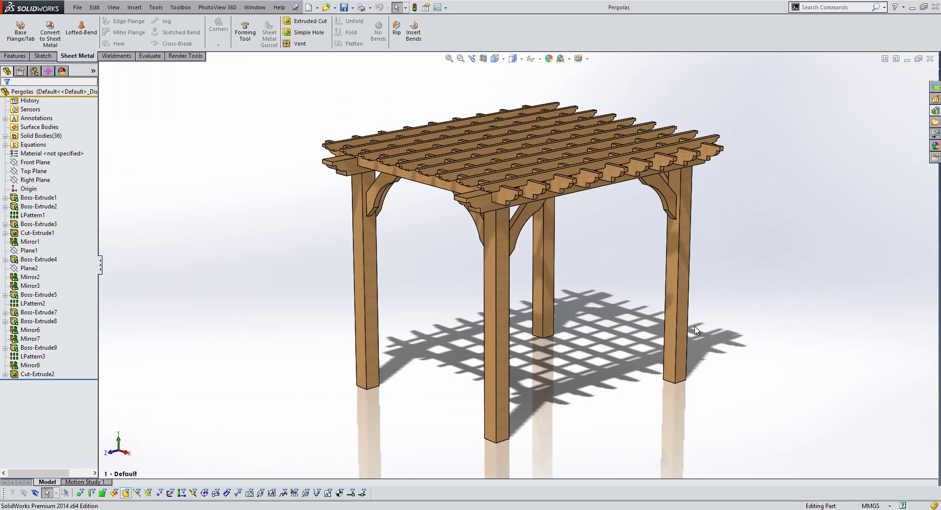
Apply the Landscape 4 Image 1 presentation scene from the Scenes library
click(935, 146)
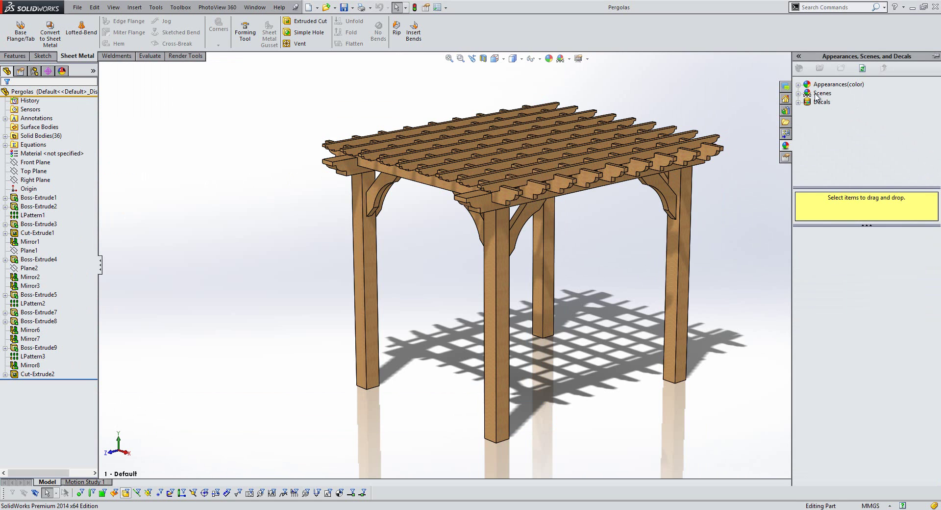
click(798, 93)
click(841, 120)
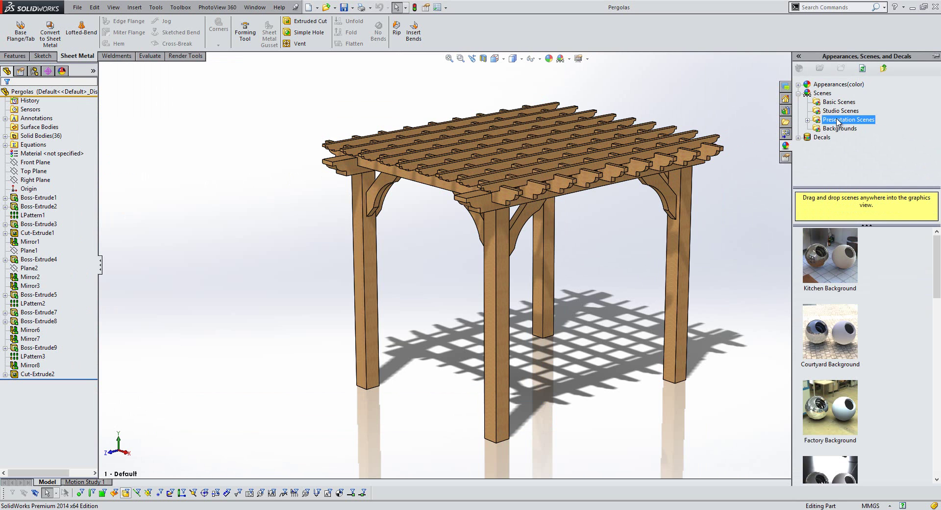
click(808, 120)
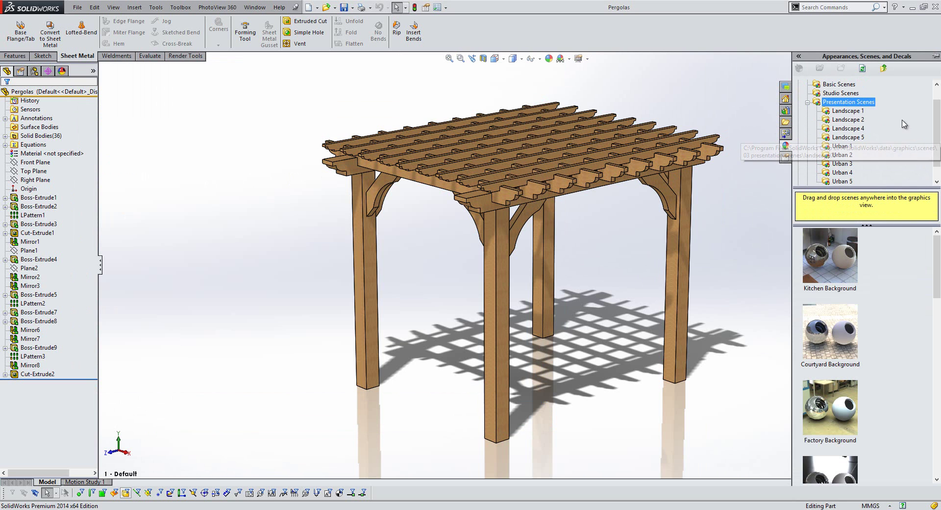
drag(937, 126, 940, 128)
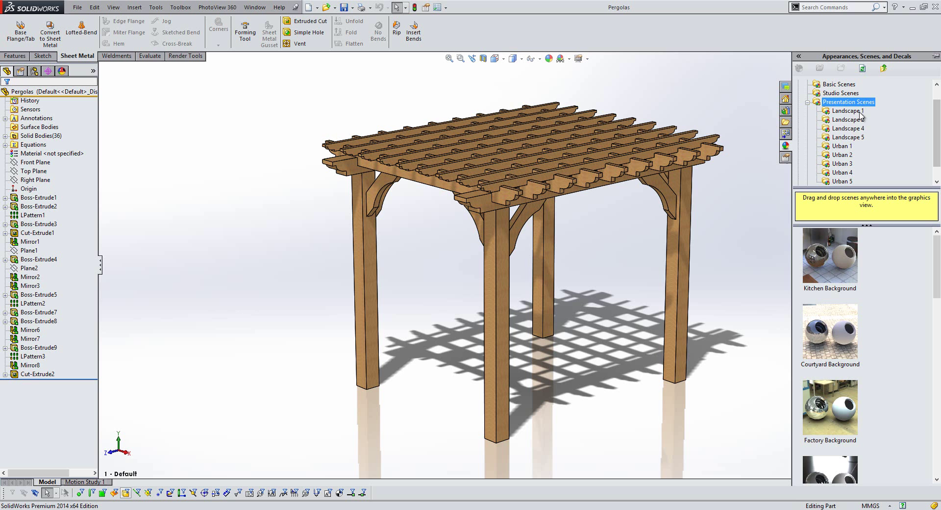
click(849, 129)
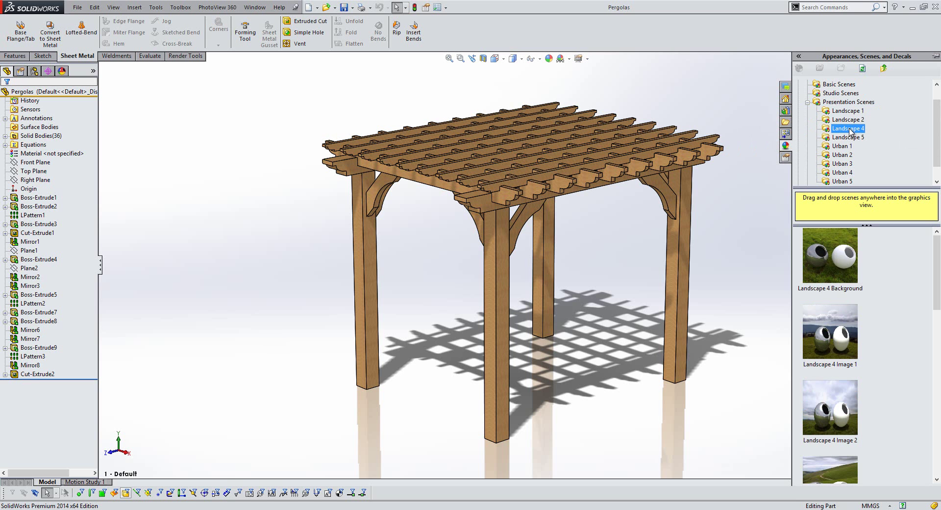
double_click(841, 331)
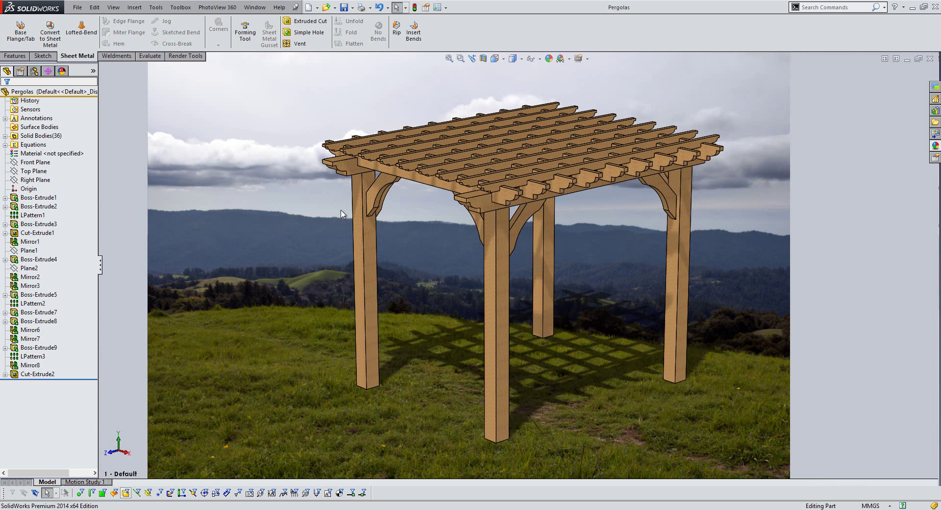
Edit the scene and enable Stretch image to fit SolidWorks window on the Basic tab
click(40, 94)
click(62, 71)
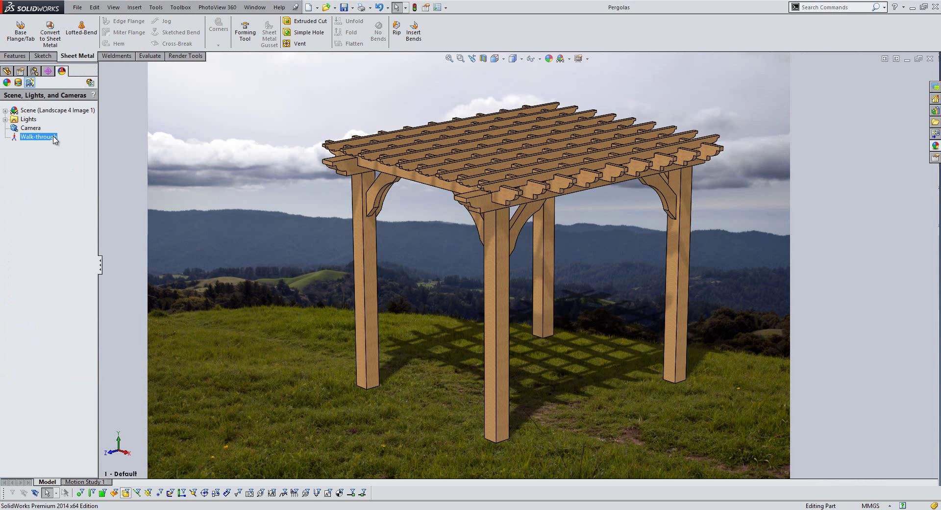
right_click(39, 113)
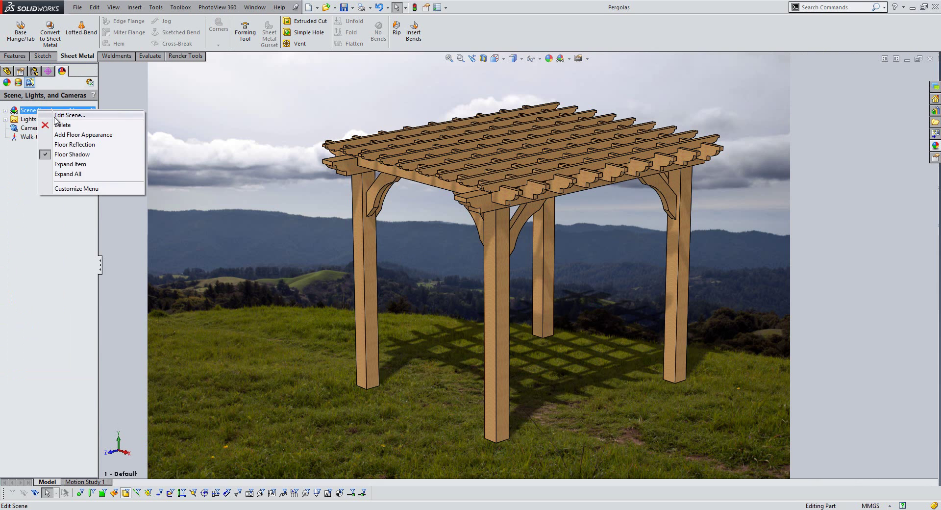
click(56, 117)
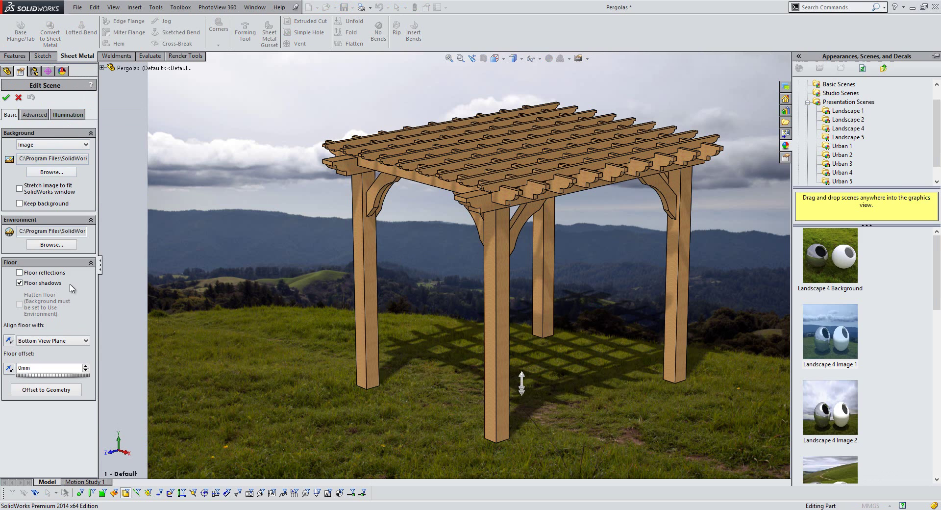
click(34, 115)
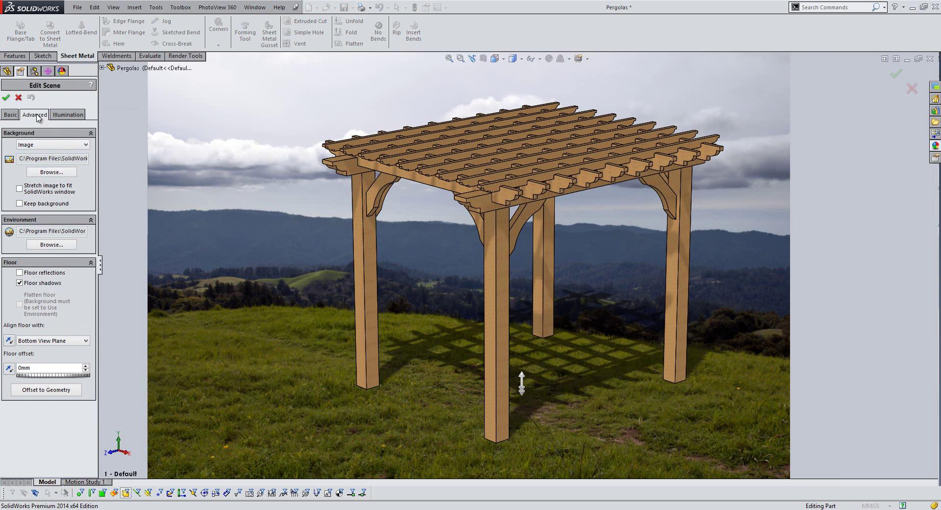
click(9, 115)
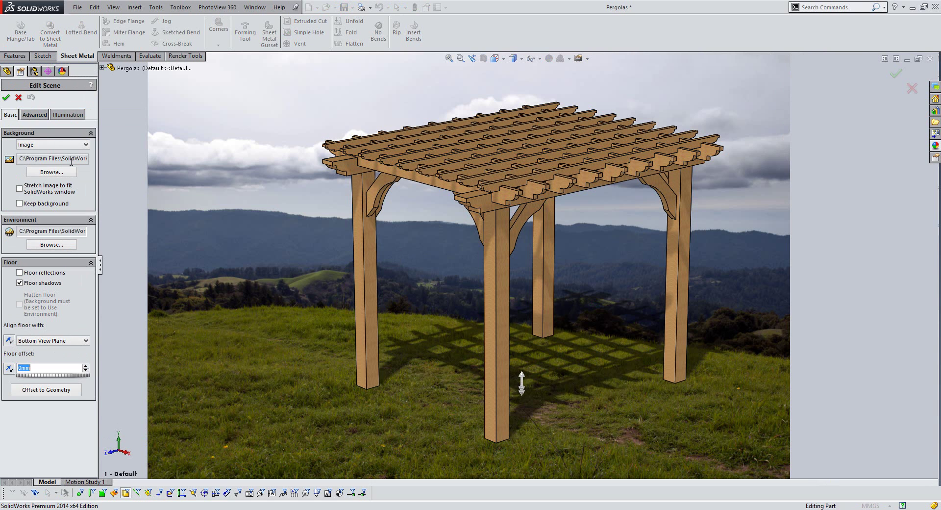
click(47, 194)
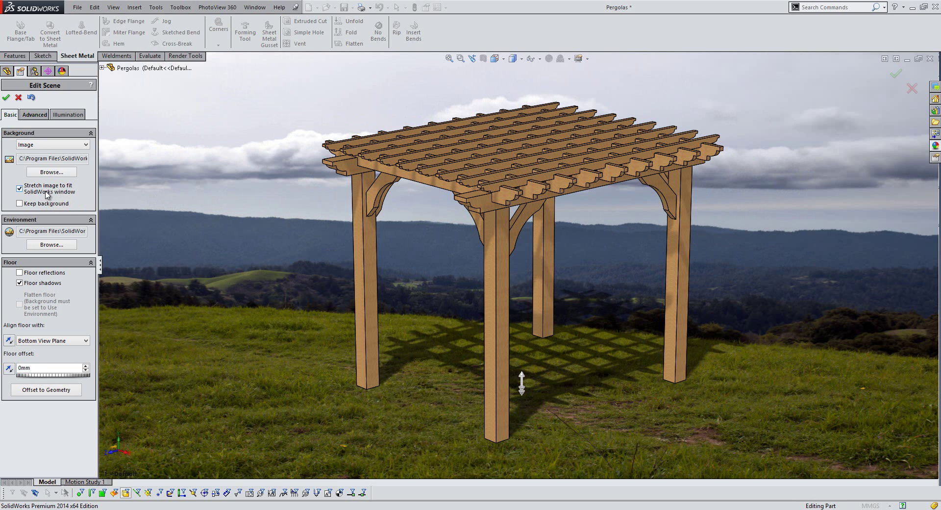
click(40, 148)
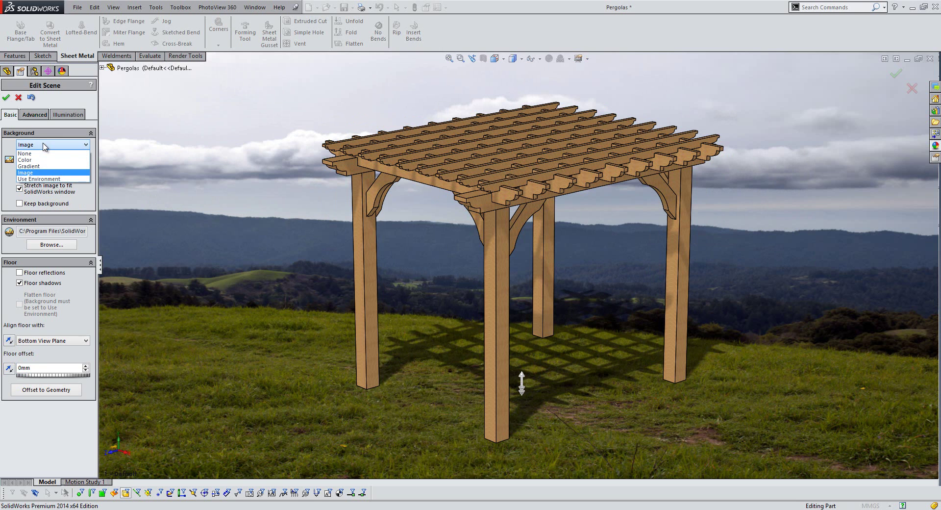
Use the environment as background with size 35000mm and horizon height 0.30, then confirm
click(38, 179)
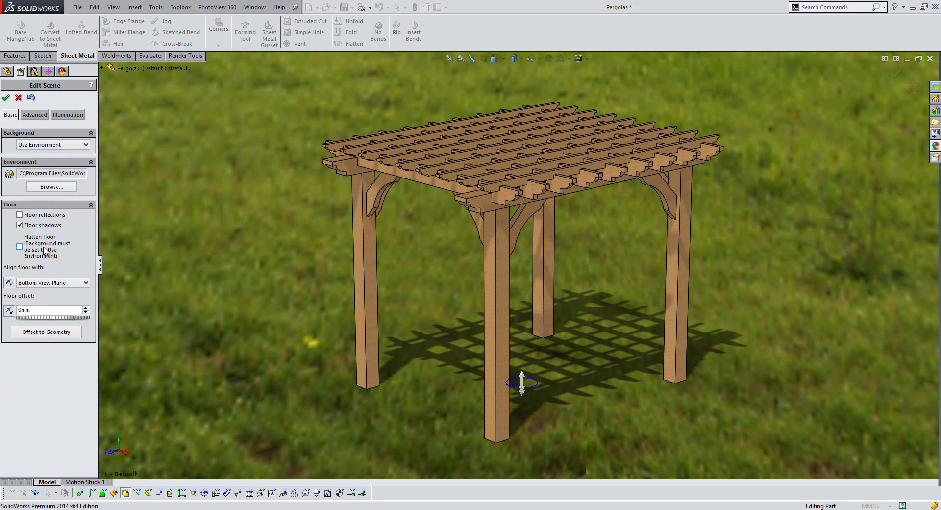
click(22, 246)
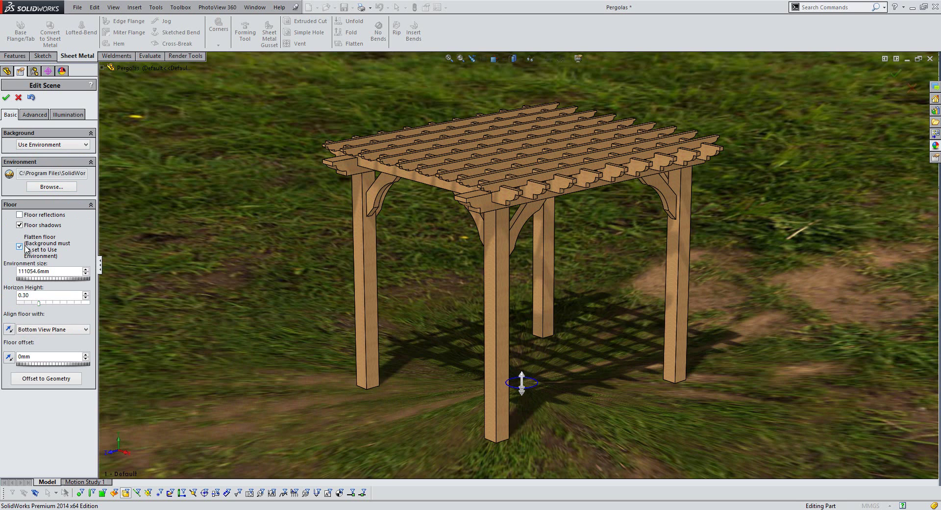
text(35000)
key(Tab)
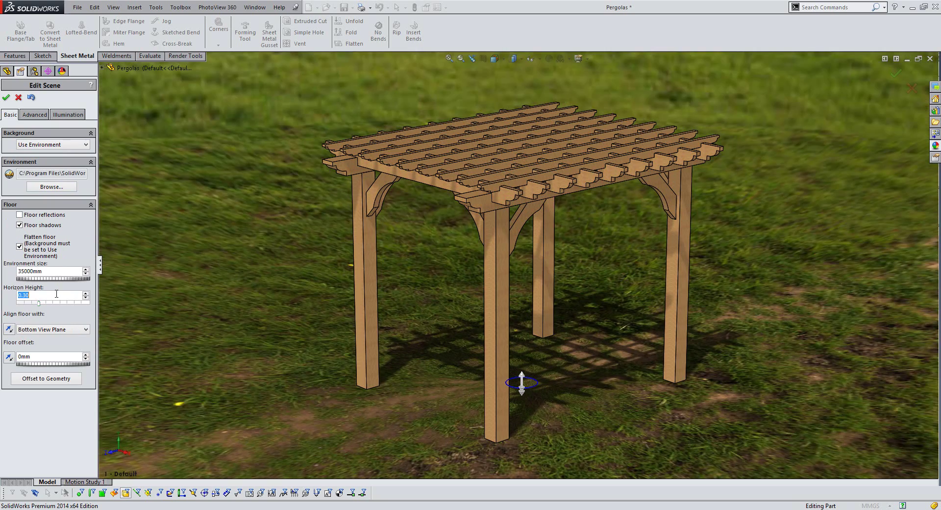
middle_drag(390, 318, 619, 299)
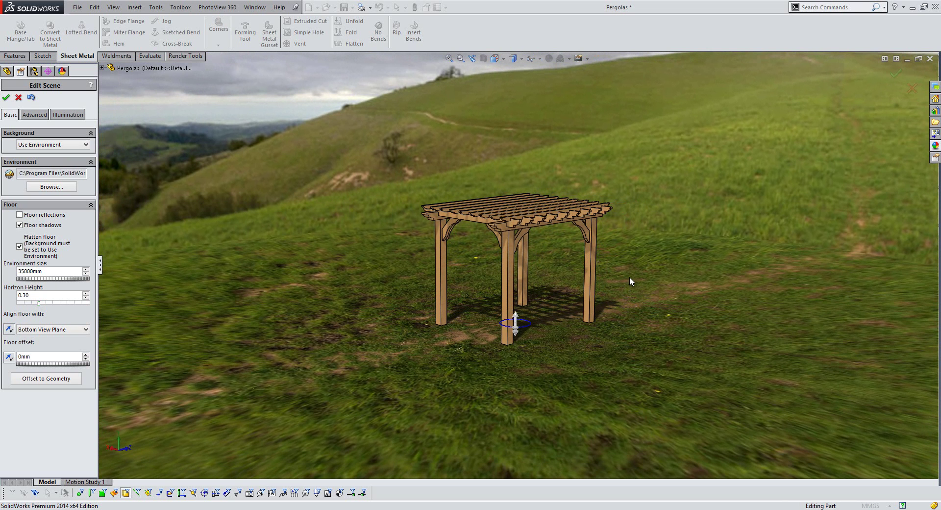
click(6, 97)
middle_drag(604, 269, 604, 275)
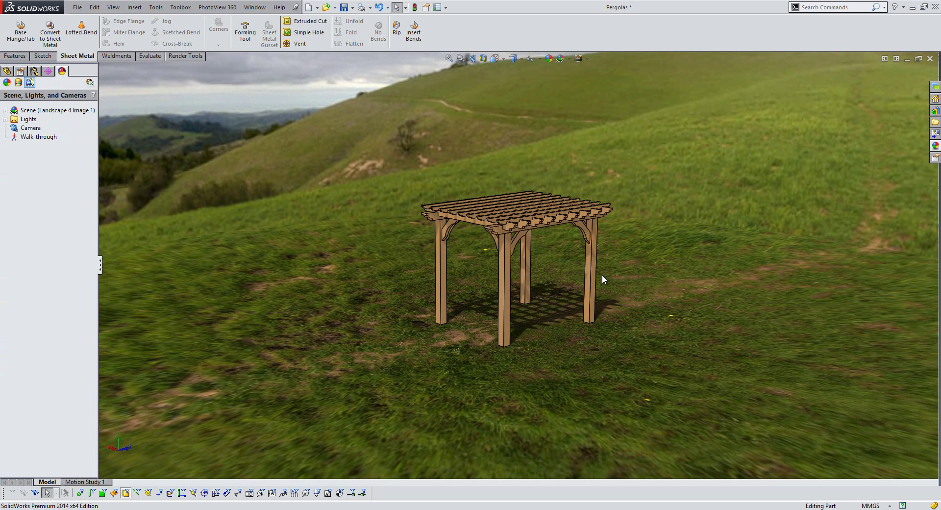
Switch to the 3 Point Faded (Default) scene for a plain white backdrop
click(569, 58)
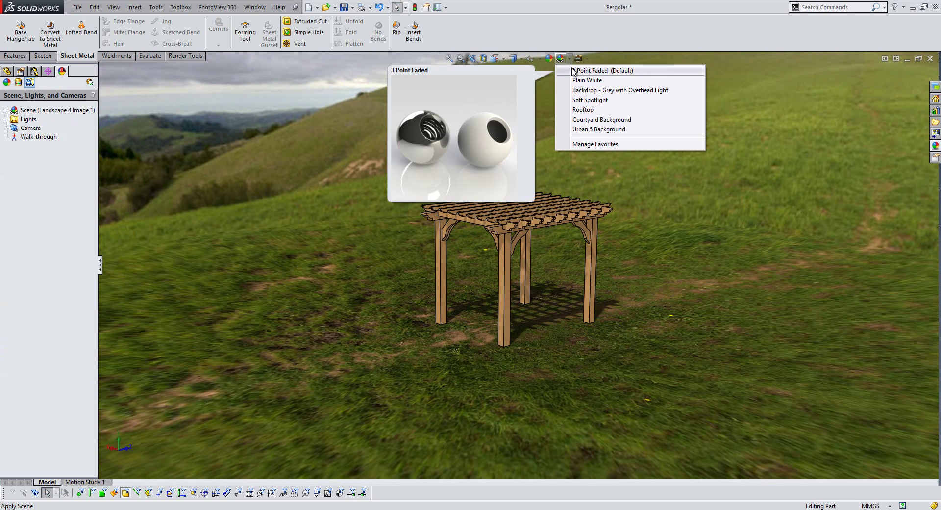
click(599, 70)
scroll(564, 295, down, 3)
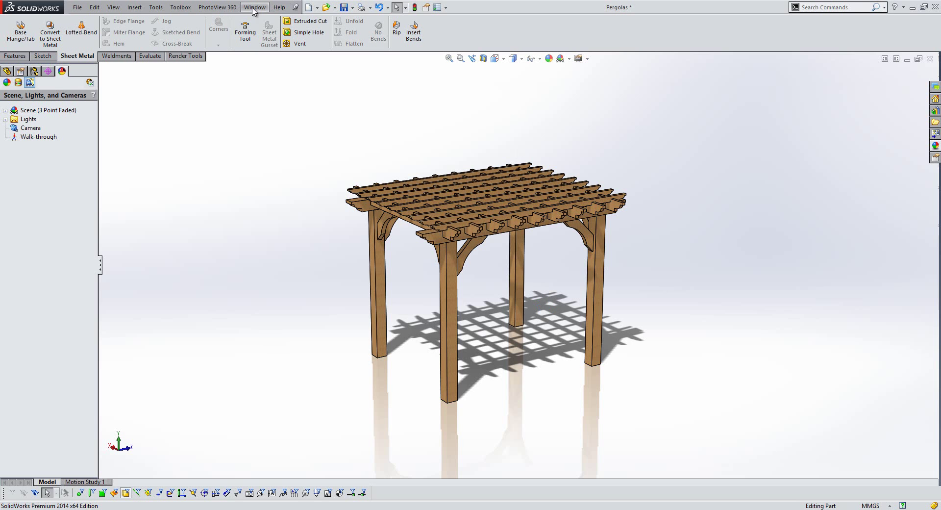
Enable Contour/Cartoon Rendering in PhotoView 360 Options and view the '3 - Pergolas - Cartoon' render
click(226, 8)
click(230, 109)
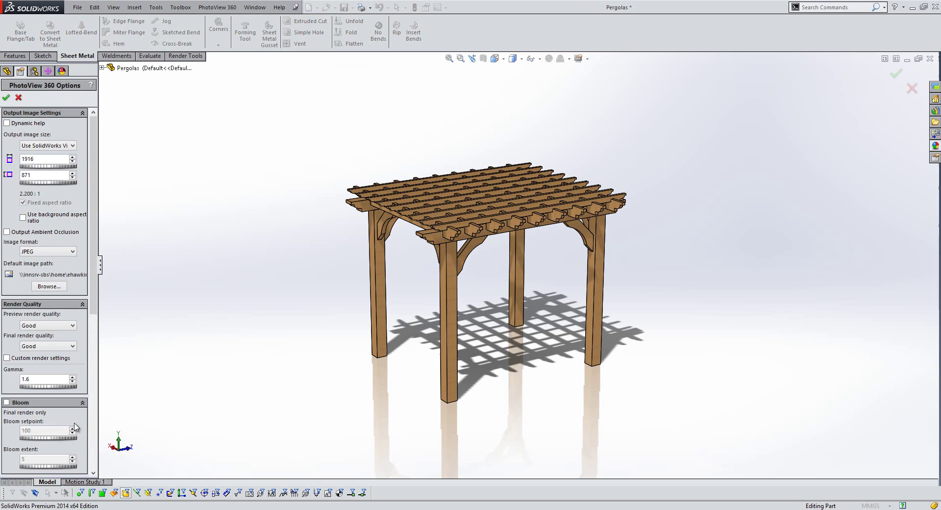
scroll(94, 289, down, 8)
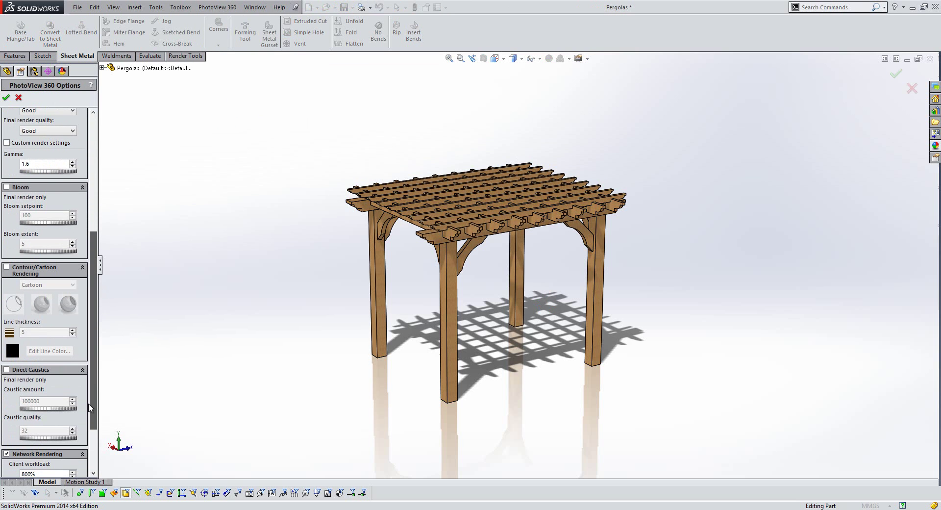
click(7, 267)
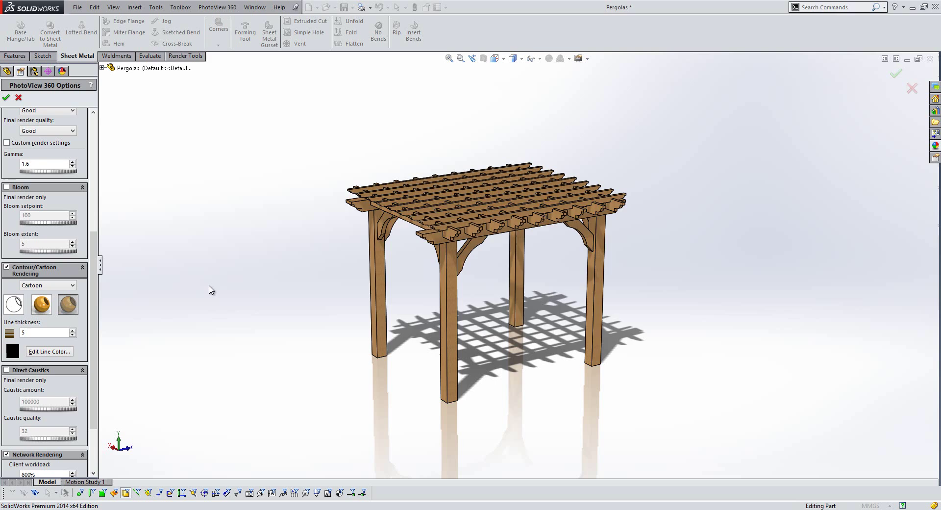
key(alt+Tab)
key(alt+Tab)
key(alt+Tab)
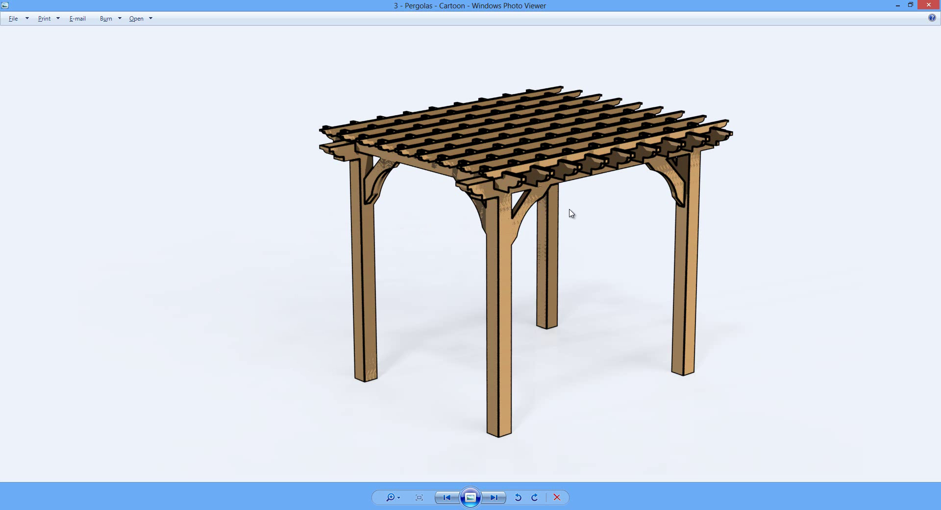
Add a sunlight at the SolidWorks Office location, dated 06/11/2013 at 12:00:00
key(alt+Tab)
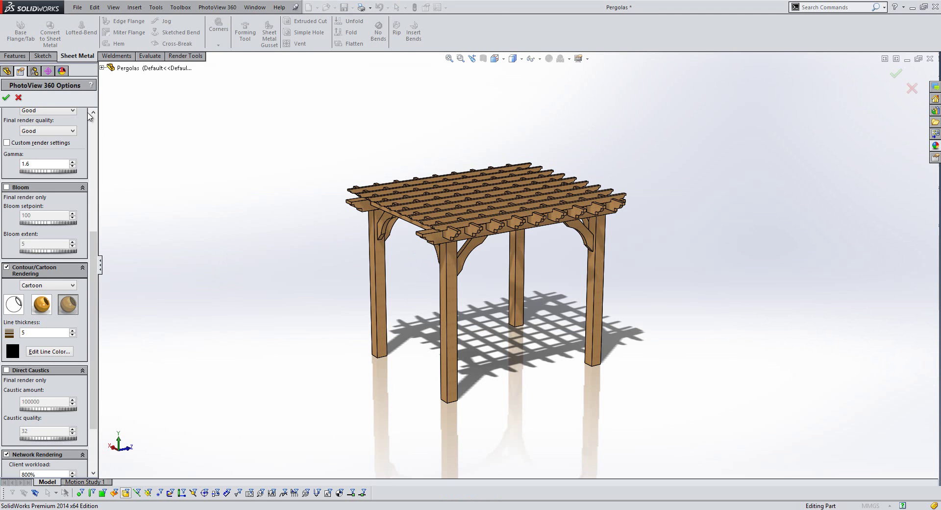
click(19, 98)
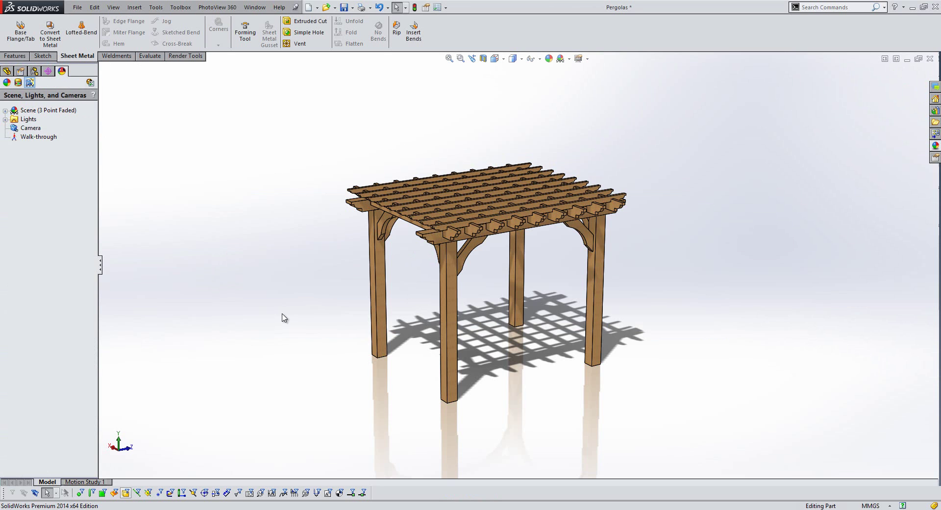
right_click(27, 118)
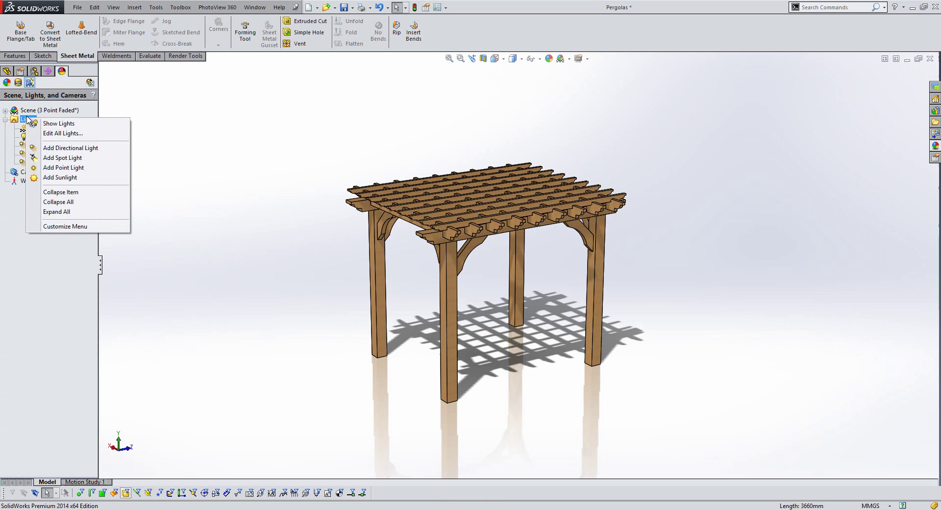
click(59, 177)
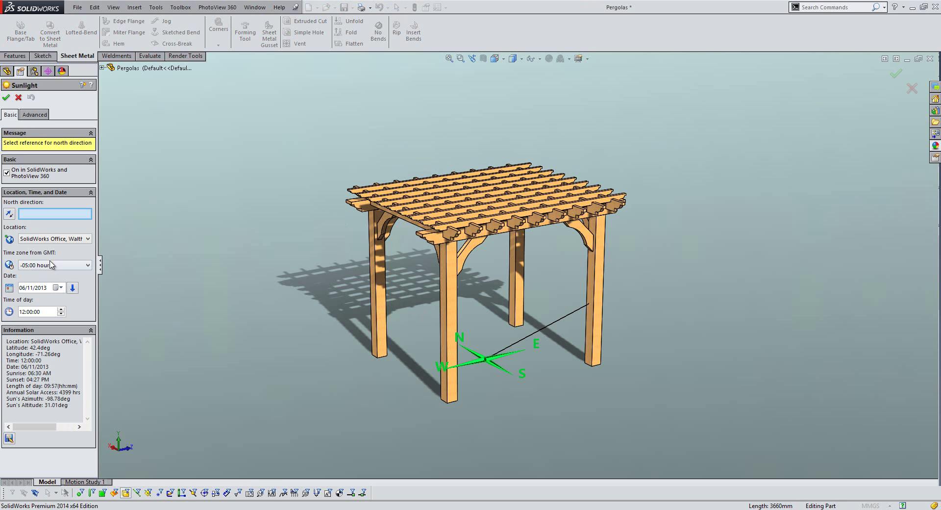
click(54, 240)
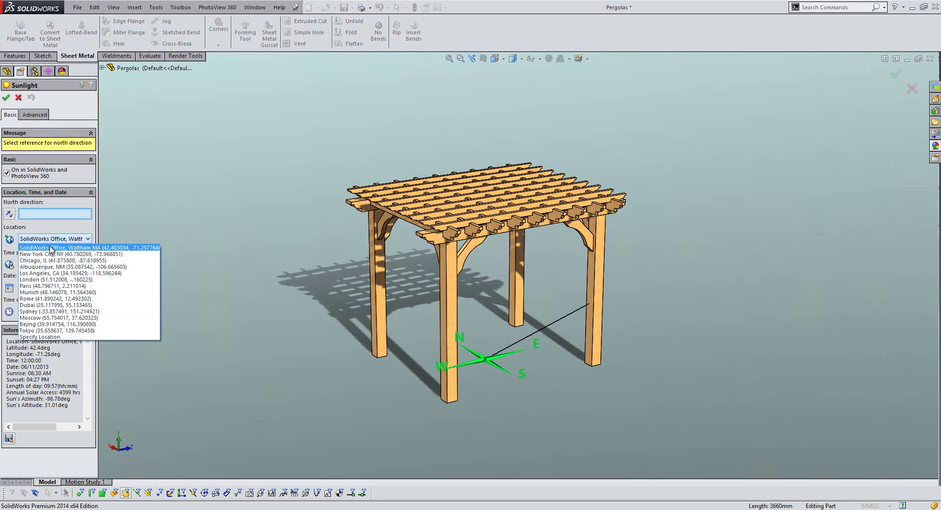
click(54, 240)
click(56, 240)
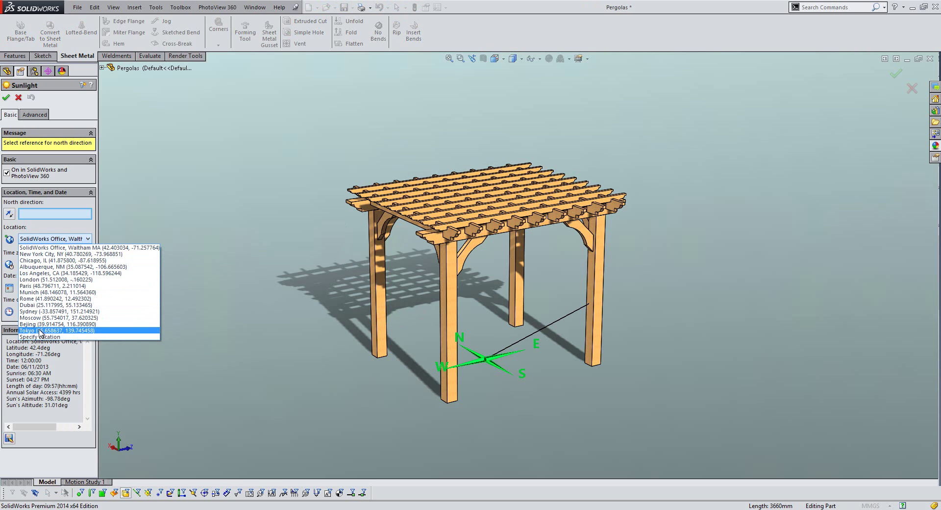
click(83, 239)
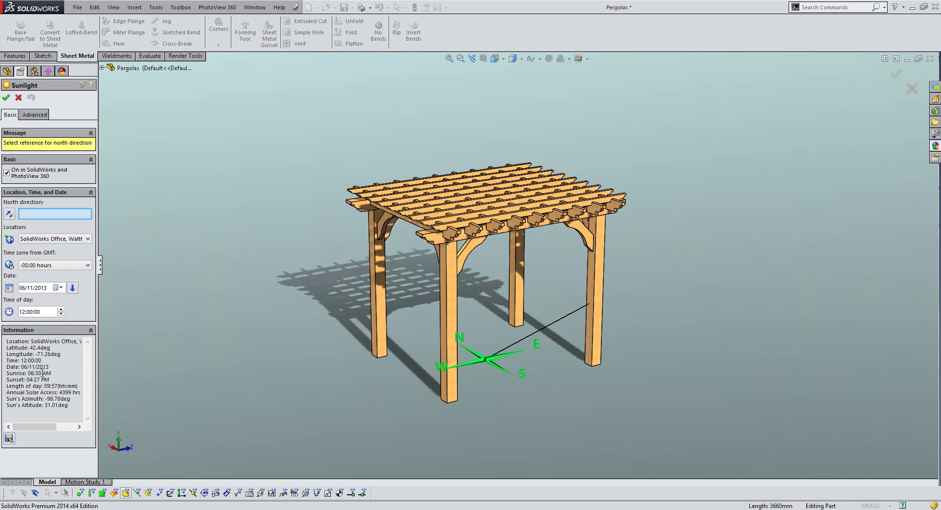
click(6, 99)
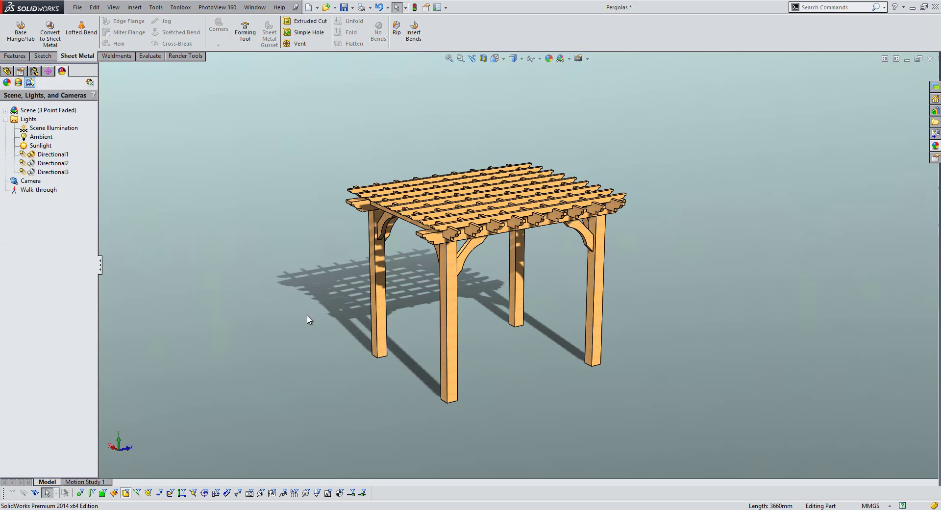
In Motion Study 1, pick Solar Access Study in the Animation Wizard, then close it
click(105, 482)
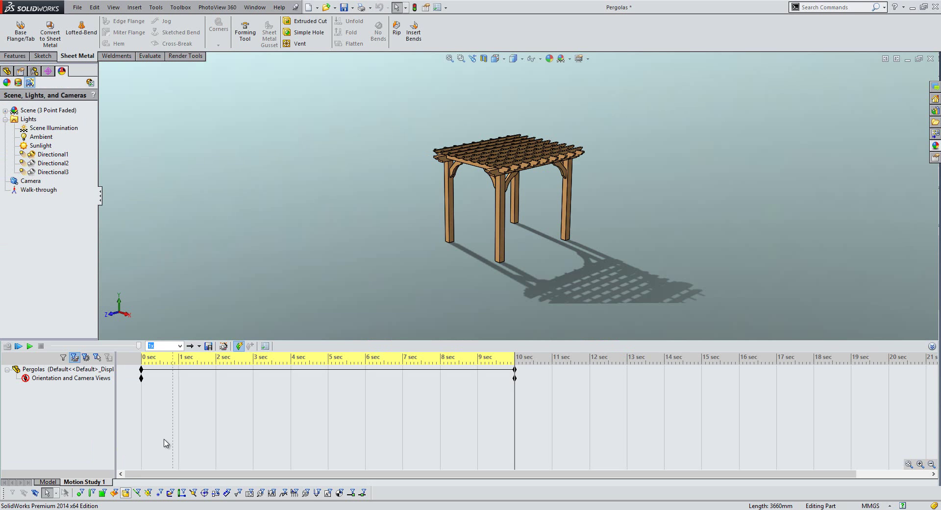
click(224, 346)
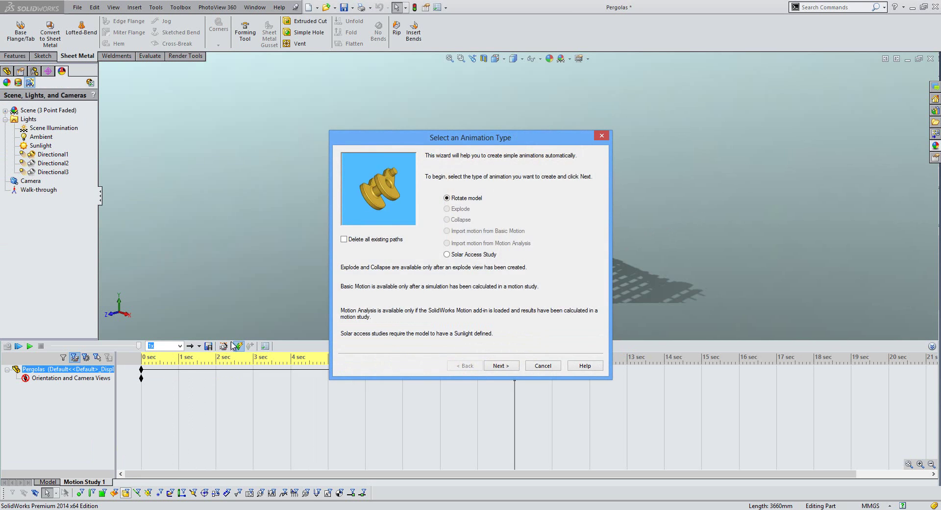
click(476, 255)
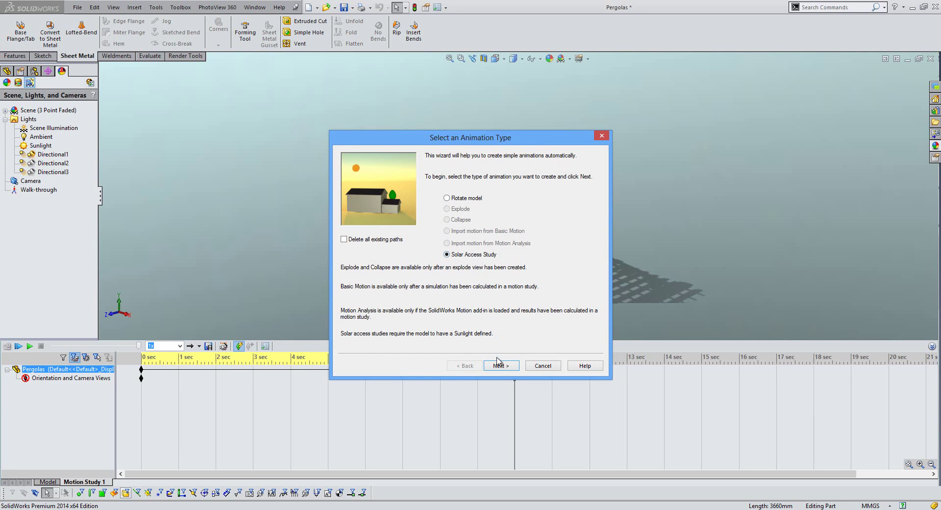
click(501, 366)
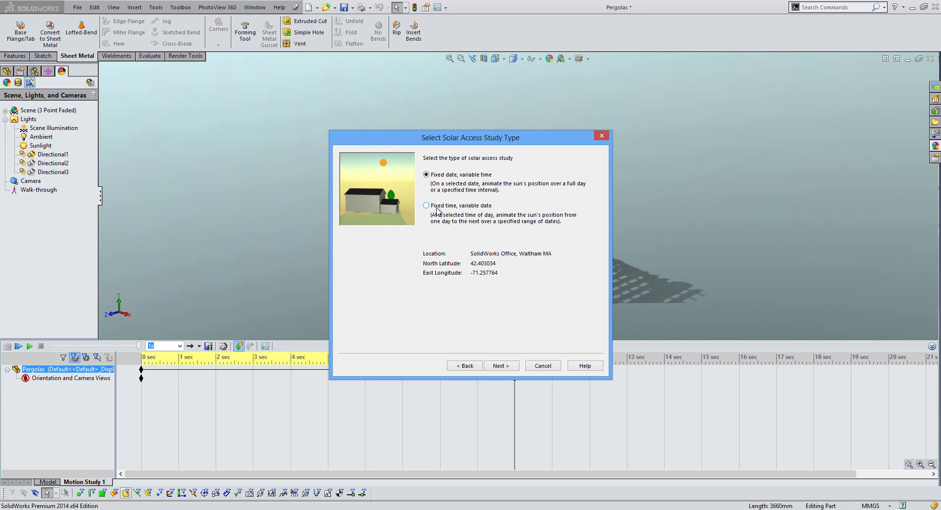
click(536, 365)
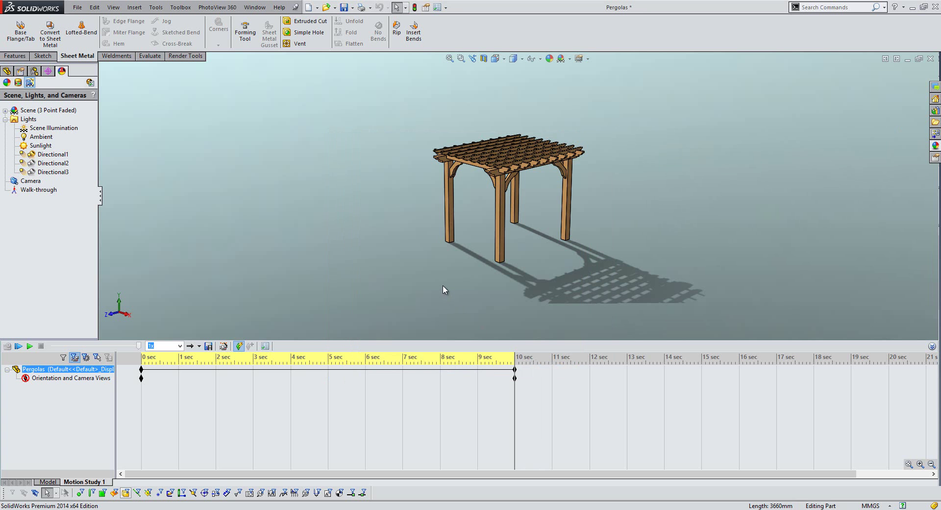
Switch to Windows Media Player to see the finished solar access video, then switch away
key(alt+Tab)
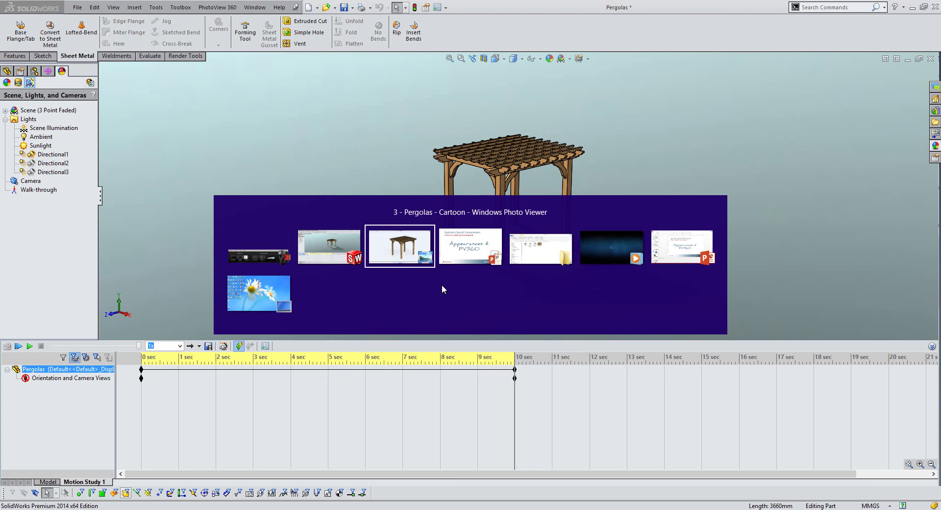
key(alt+Tab)
key(alt+Tab)
key(alt+Tab)
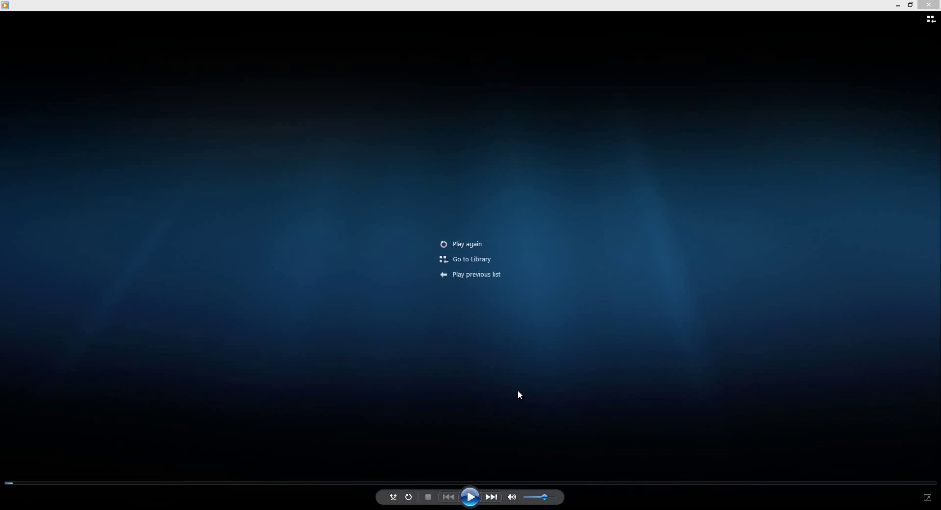
key(alt+Tab)
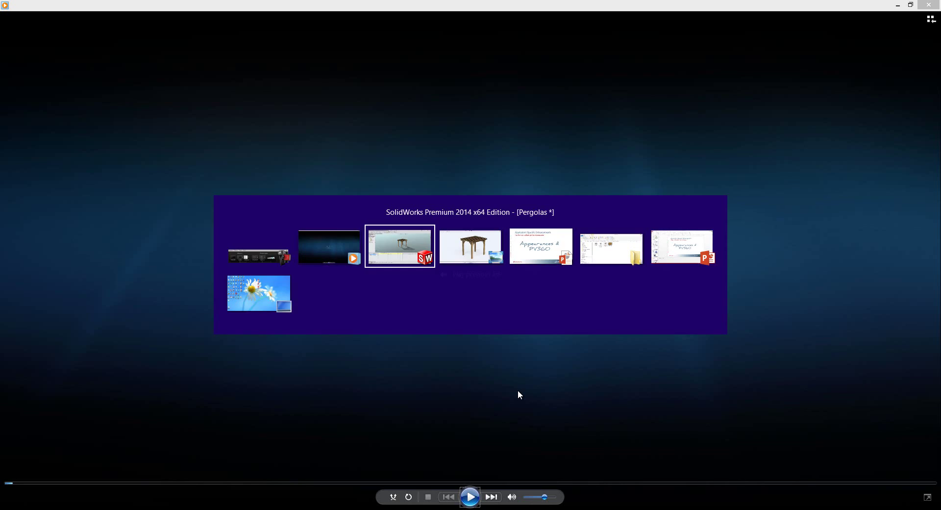